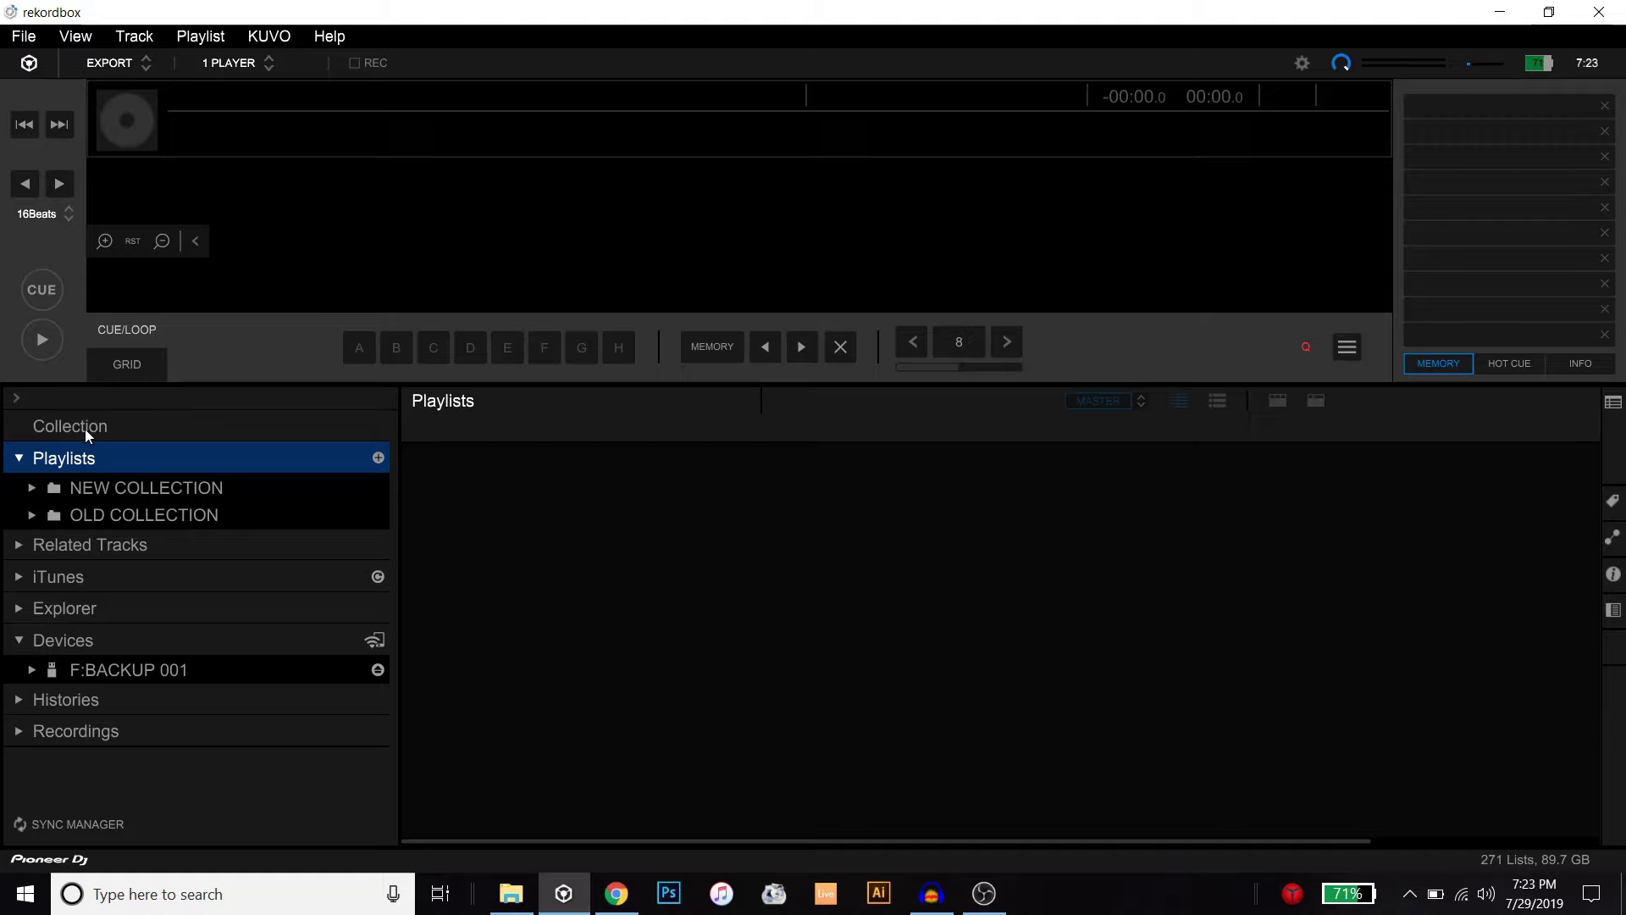
Create a playlist under Playlists, keeping the default name 'Untitled Playlist', and select it.
right_click(111, 457)
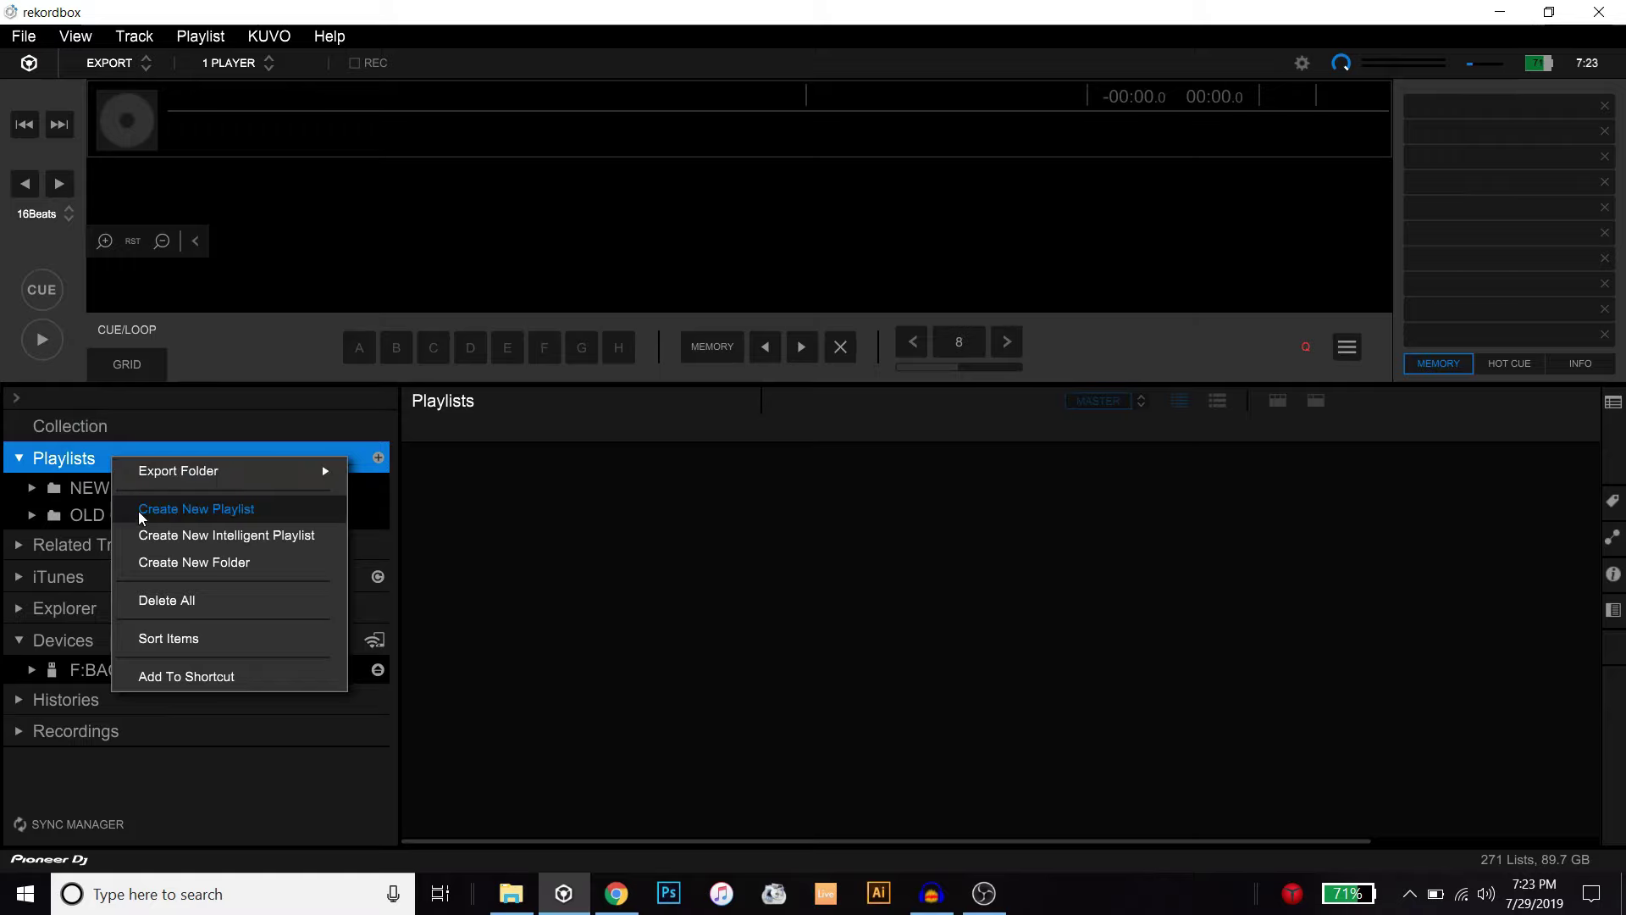
click(199, 514)
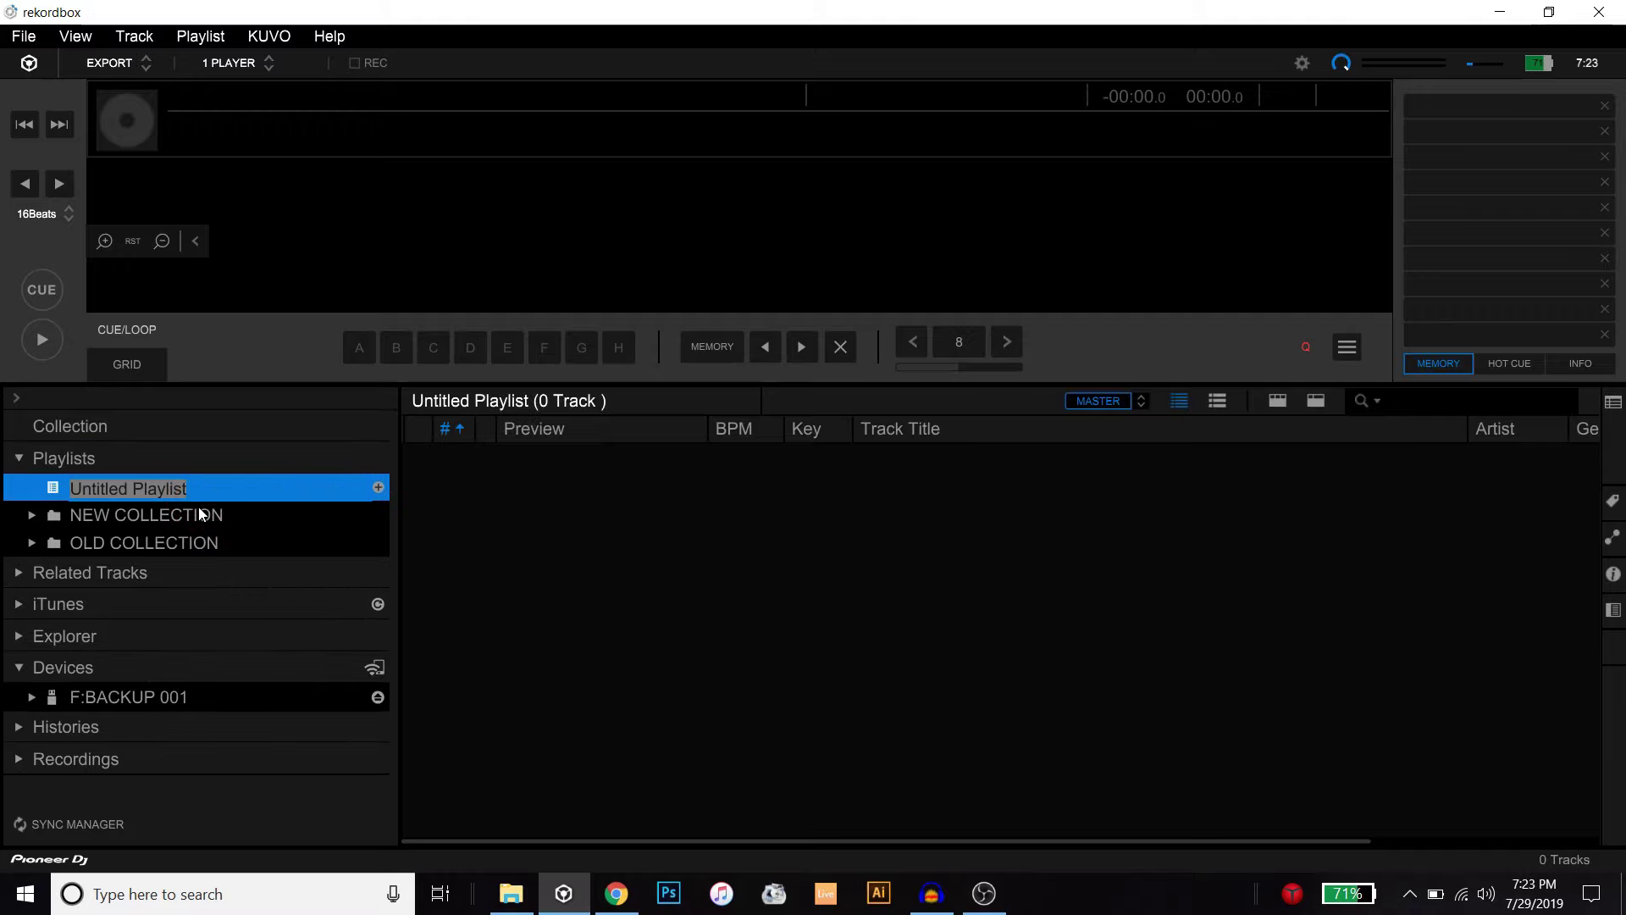
click(200, 515)
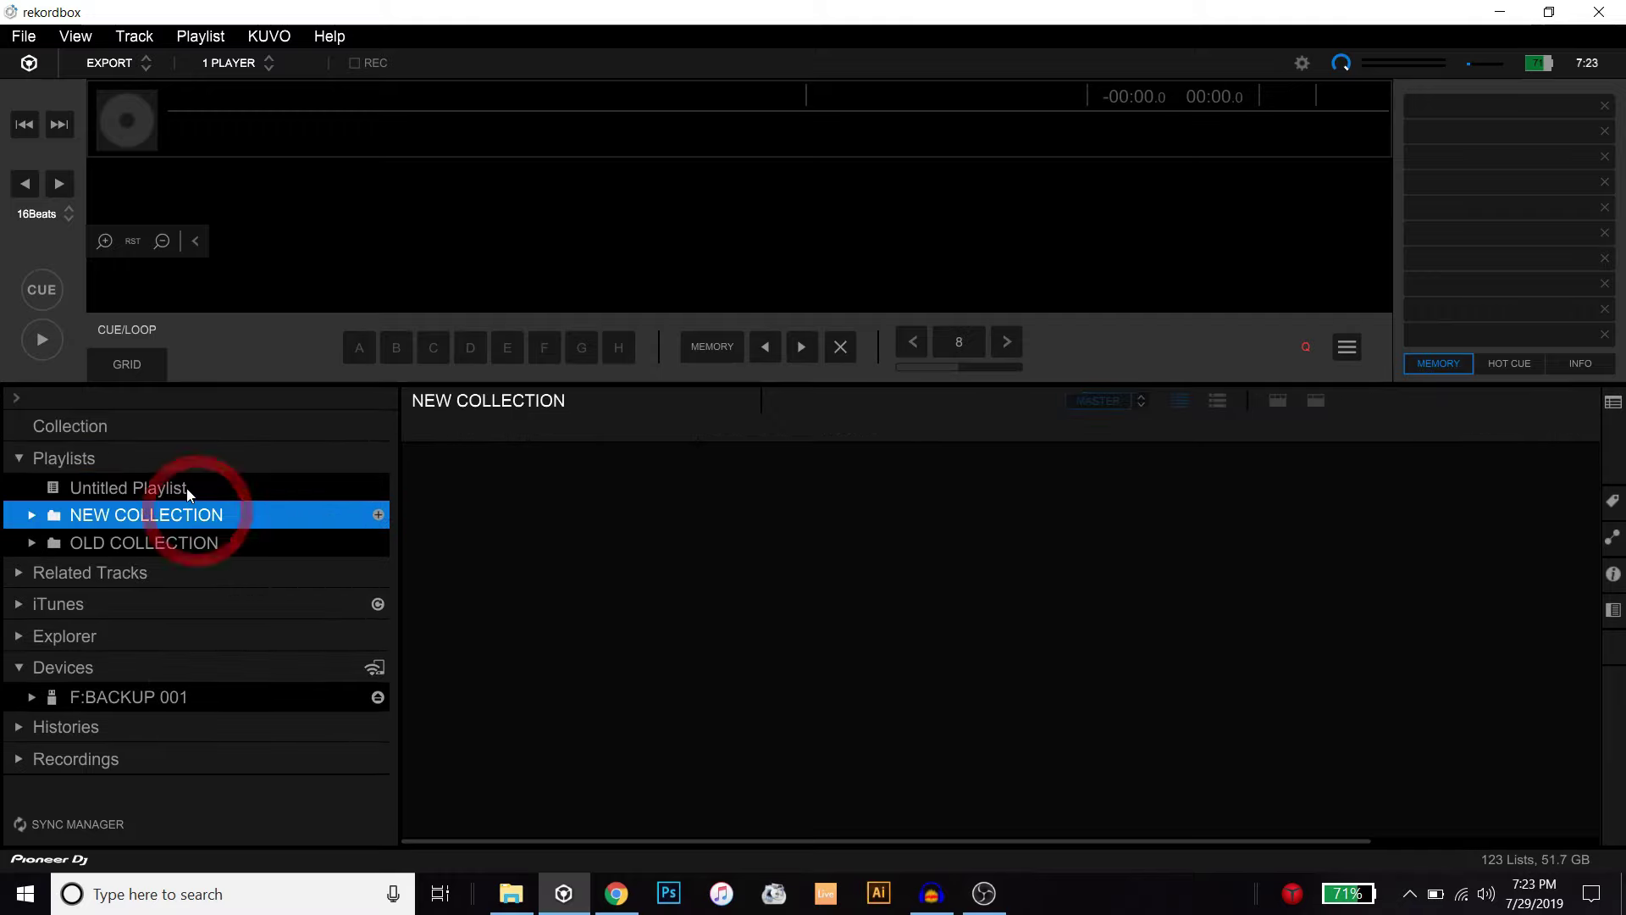
click(187, 487)
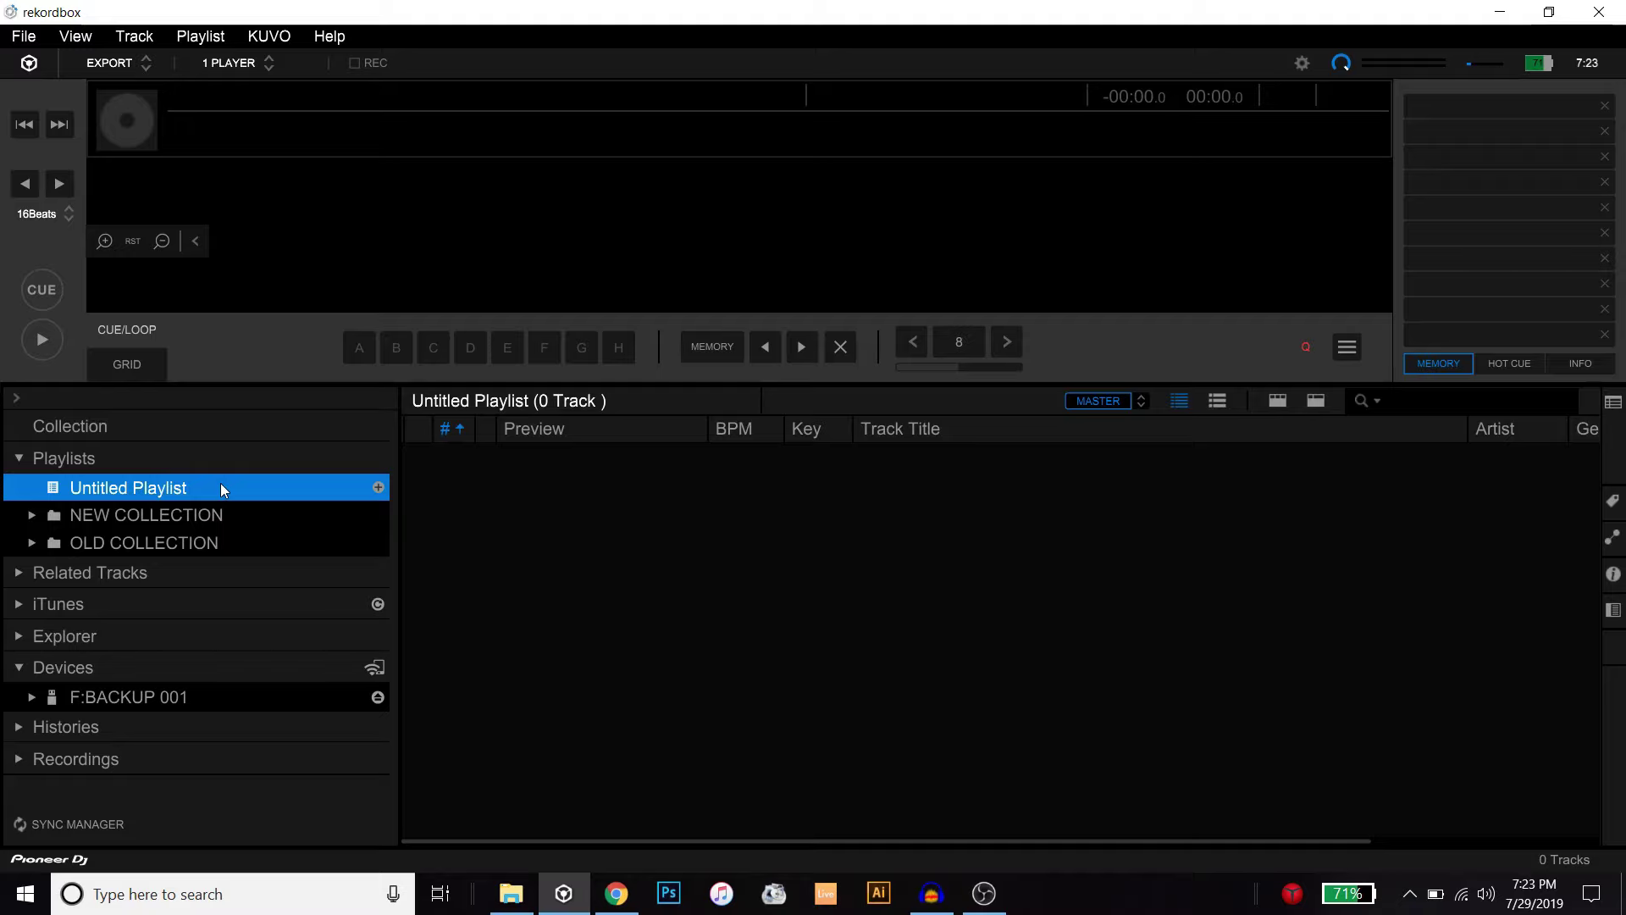
Add Untitled Playlist (1) and (2) with default names, then reopen Untitled Playlist.
click(379, 488)
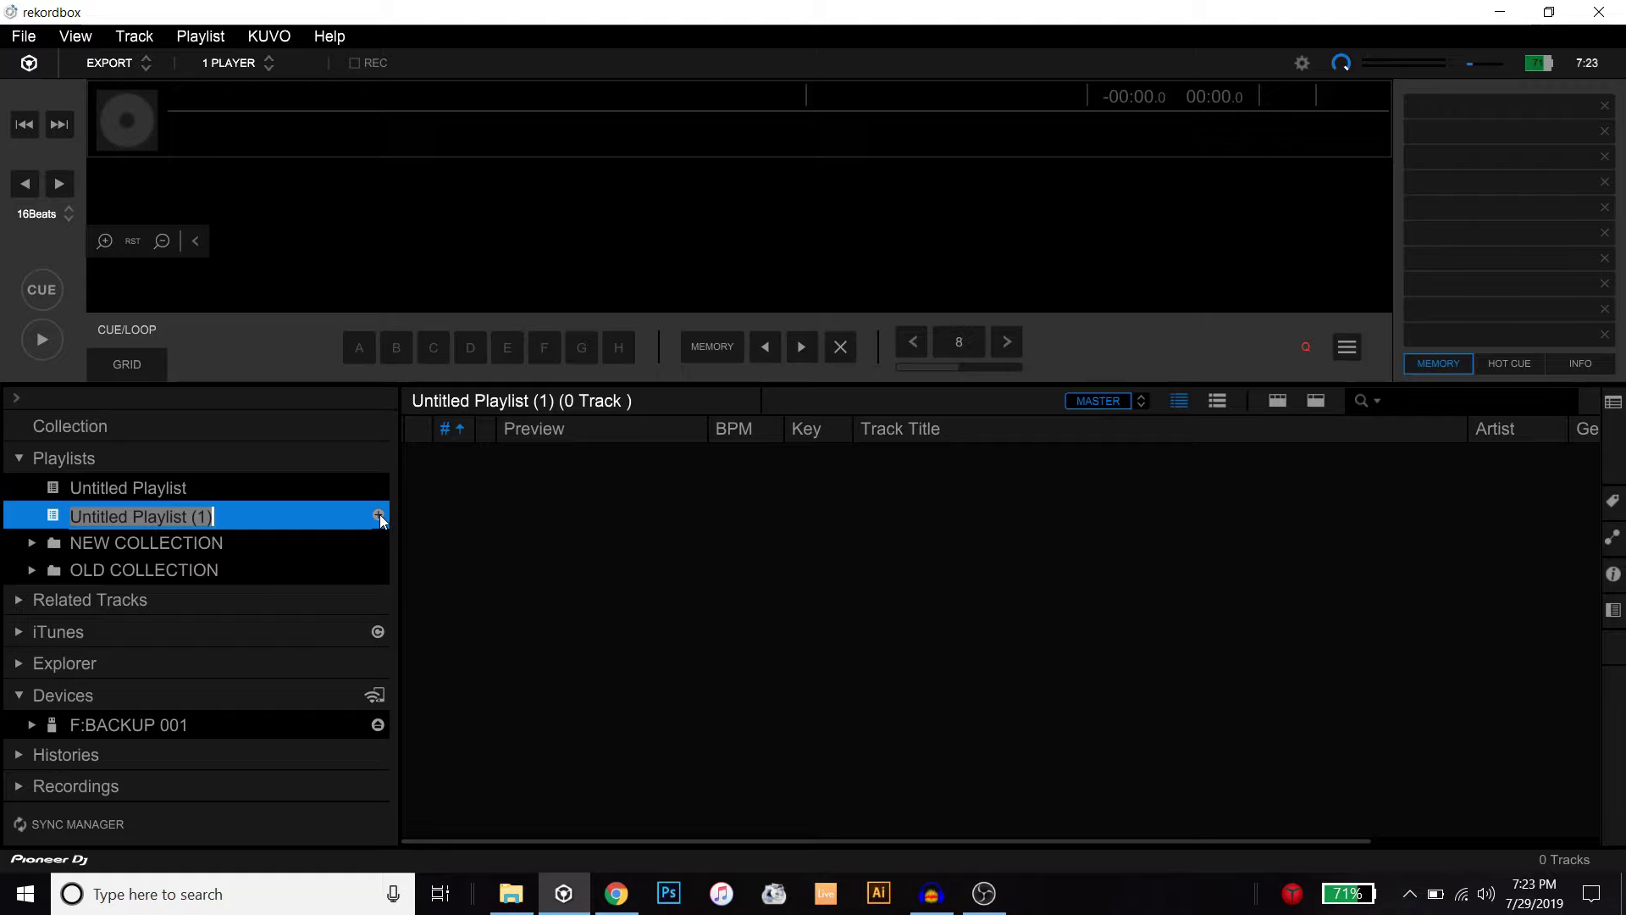
click(379, 518)
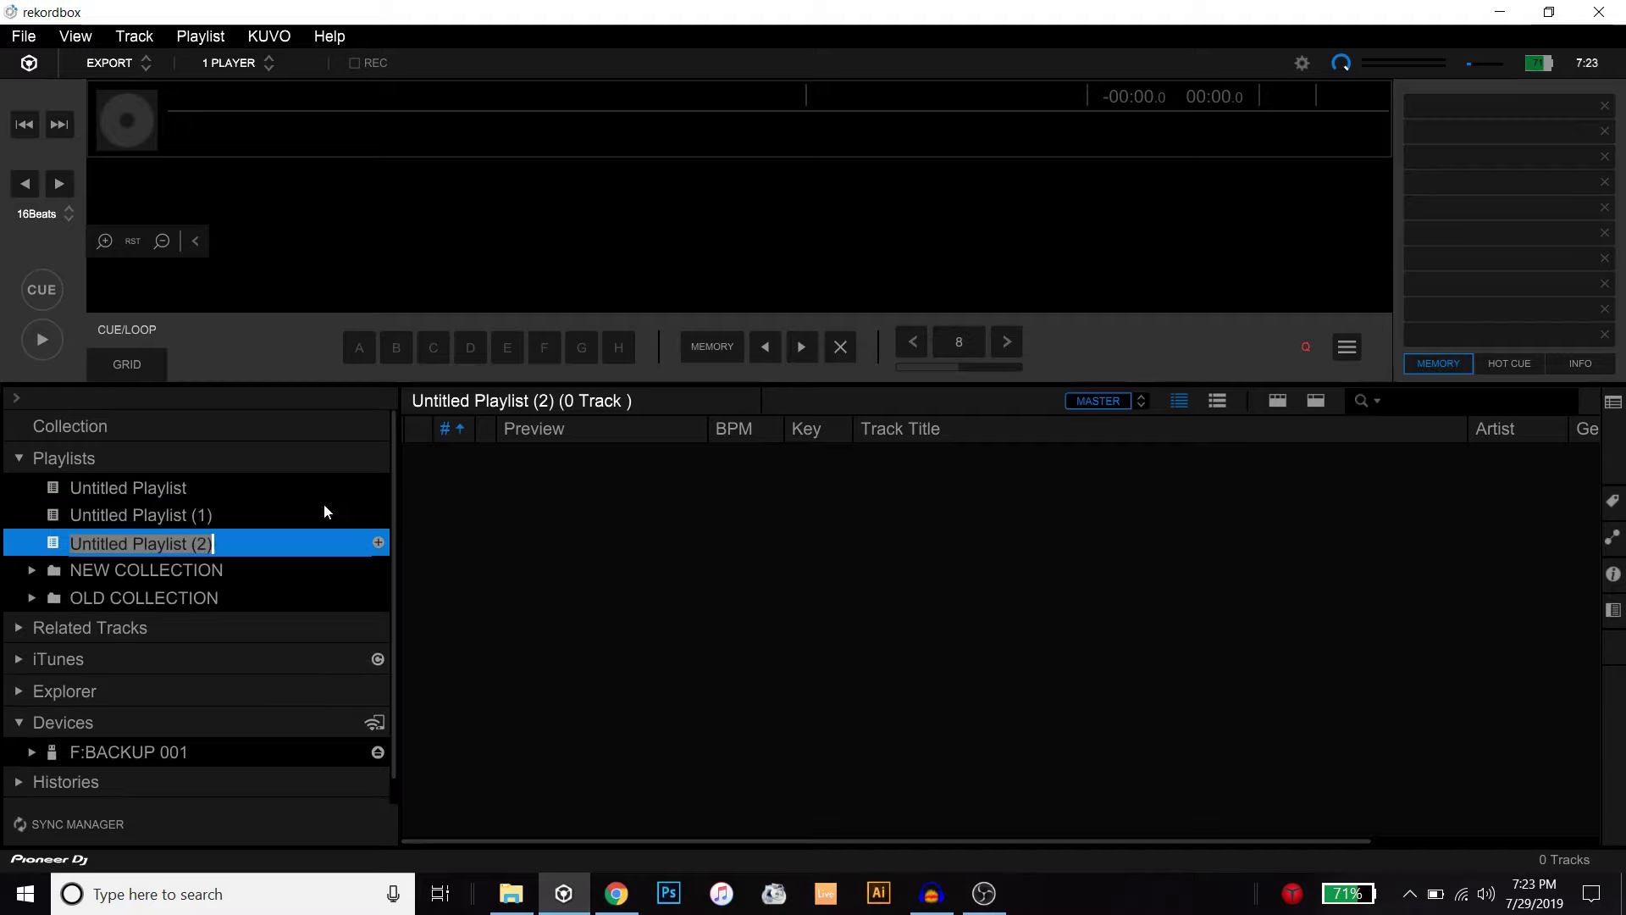
click(270, 497)
click(227, 540)
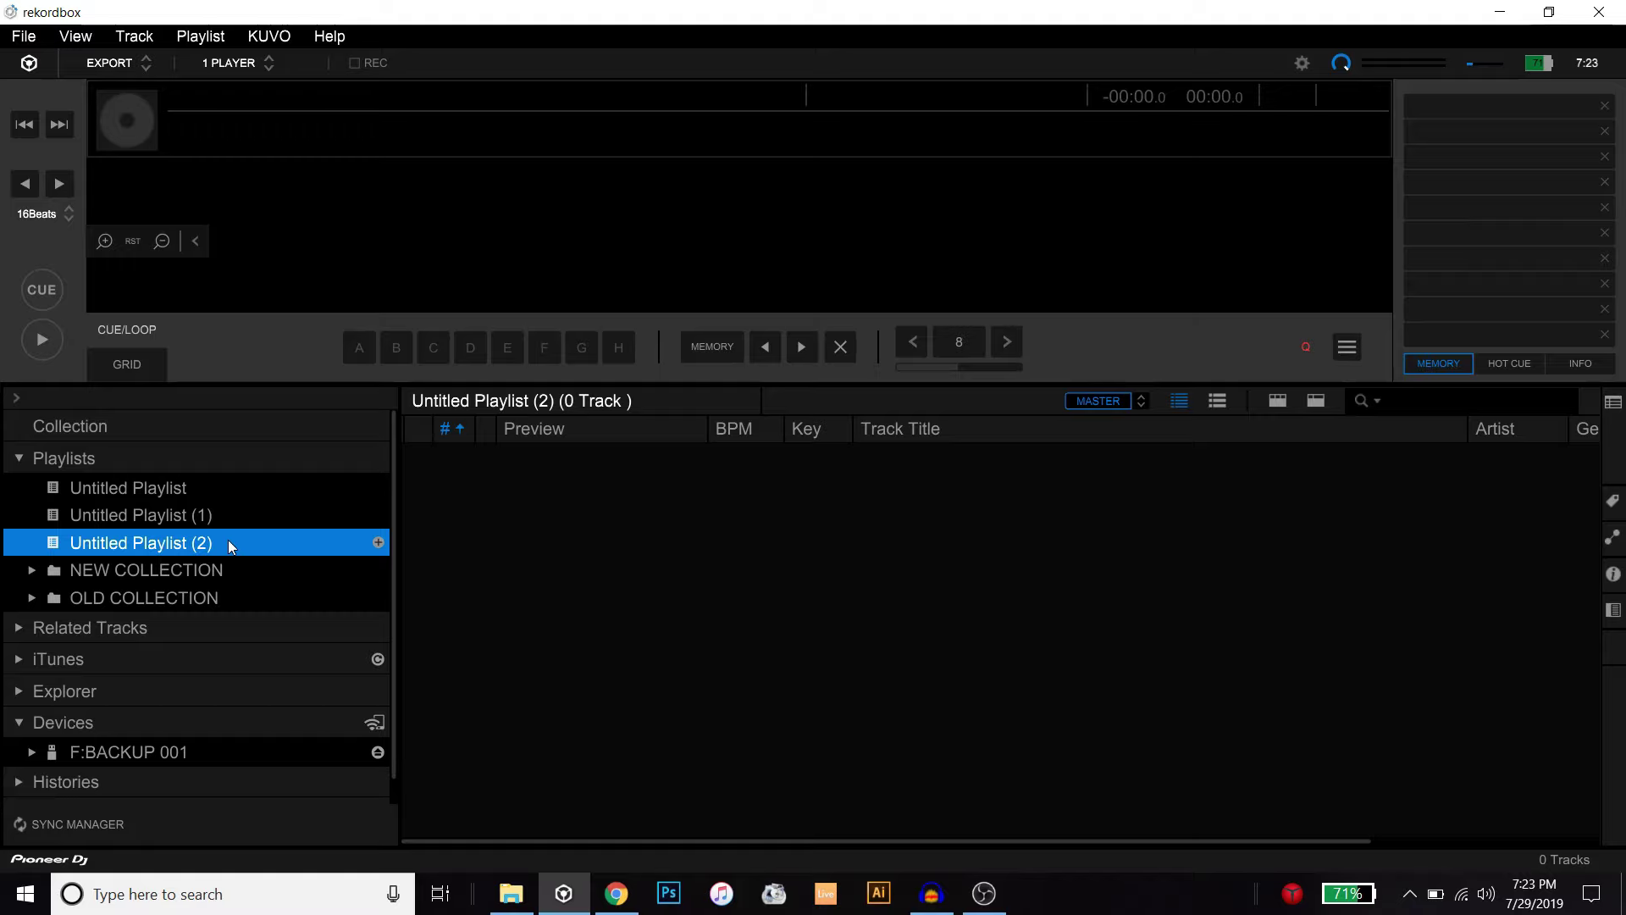
double_click(228, 540)
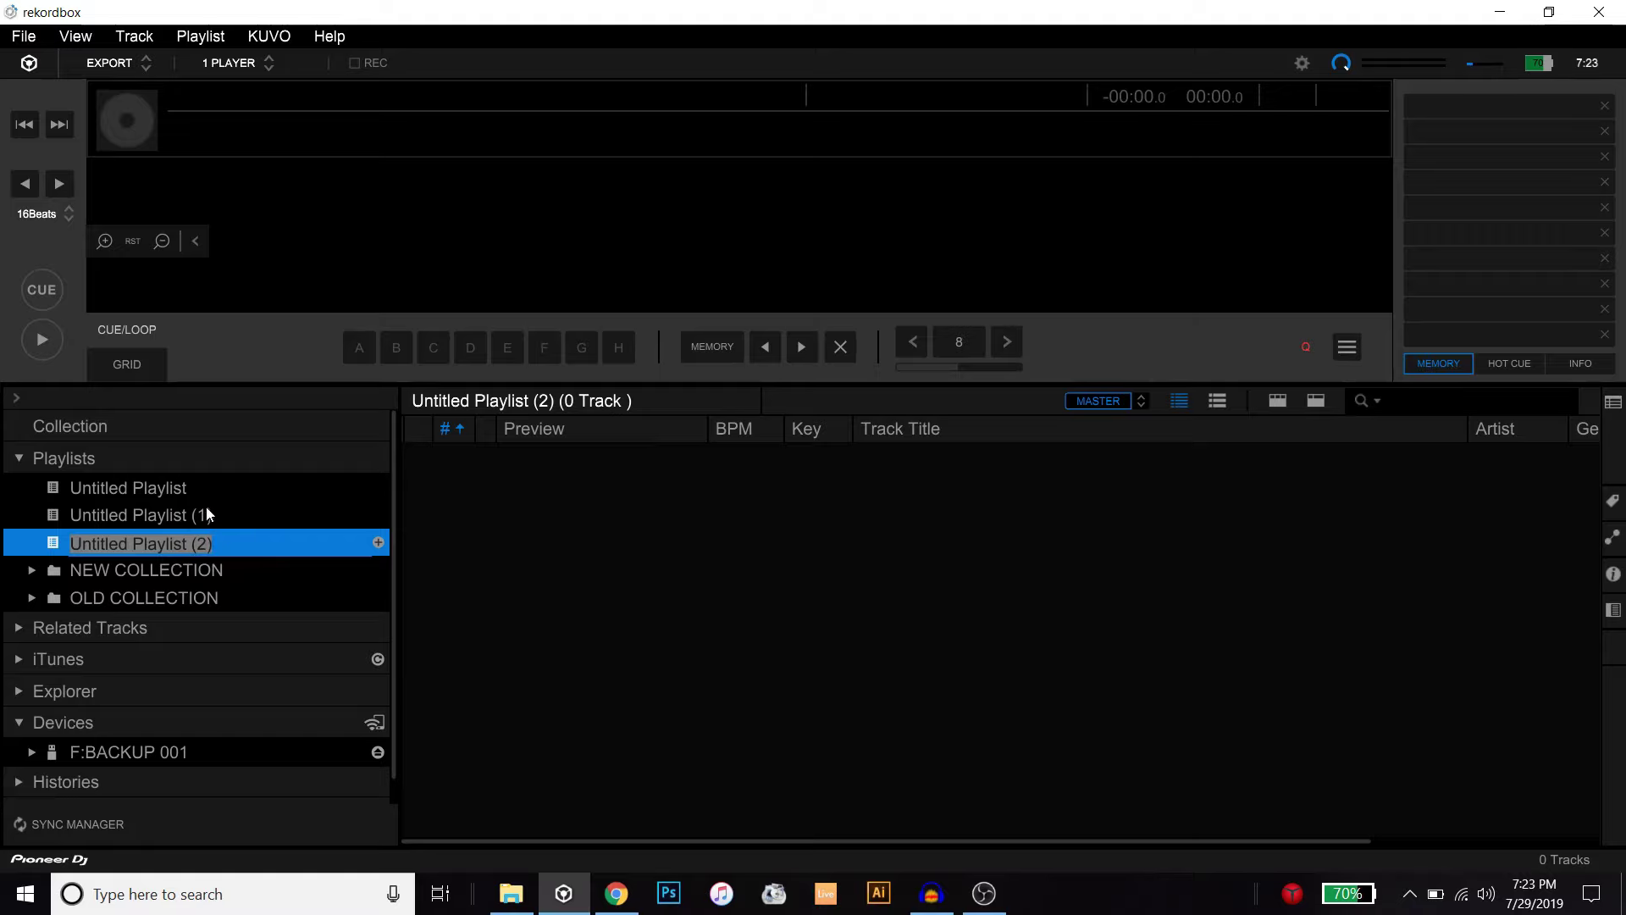
click(206, 511)
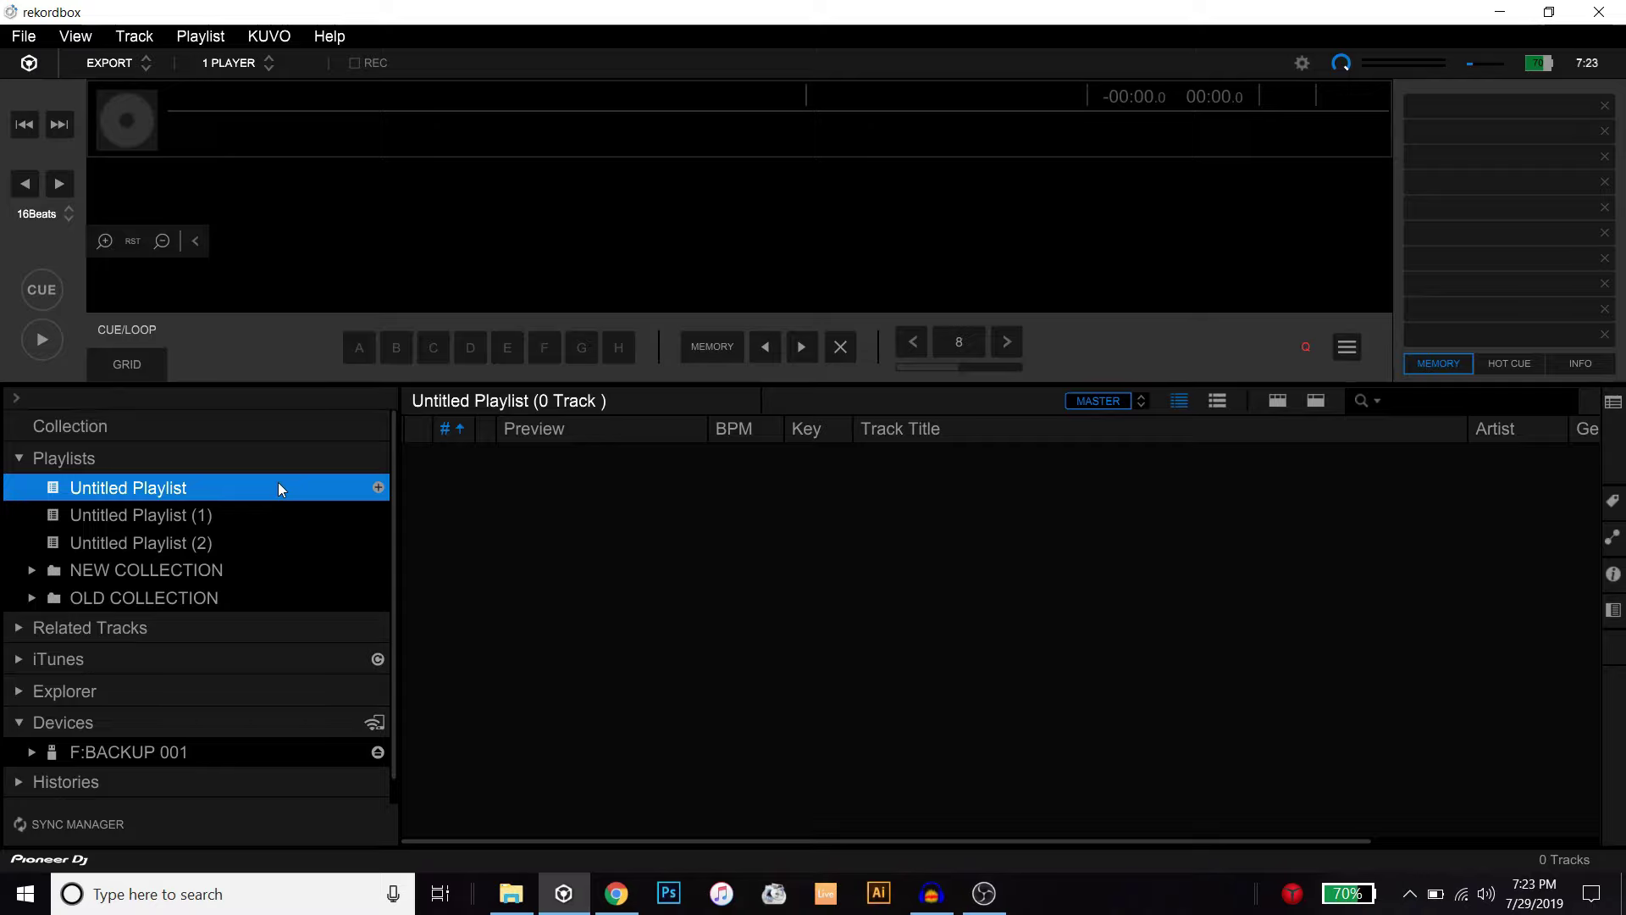
Drag Batu Let's Nacho Intro from the COLLECTION folder in File Explorer.
click(511, 894)
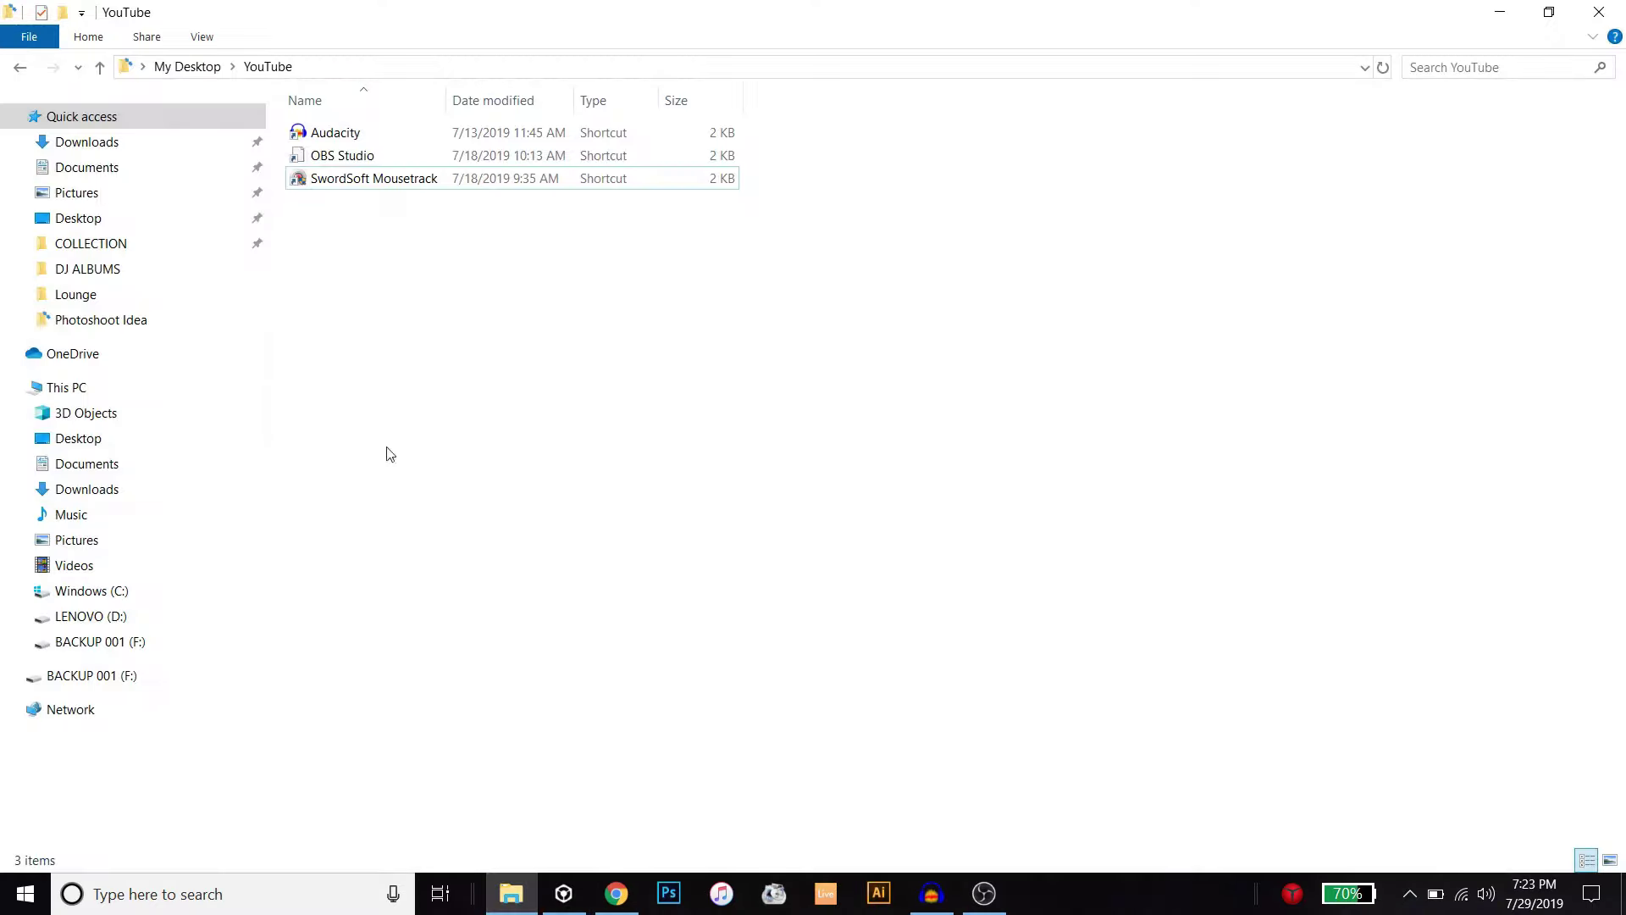
click(51, 244)
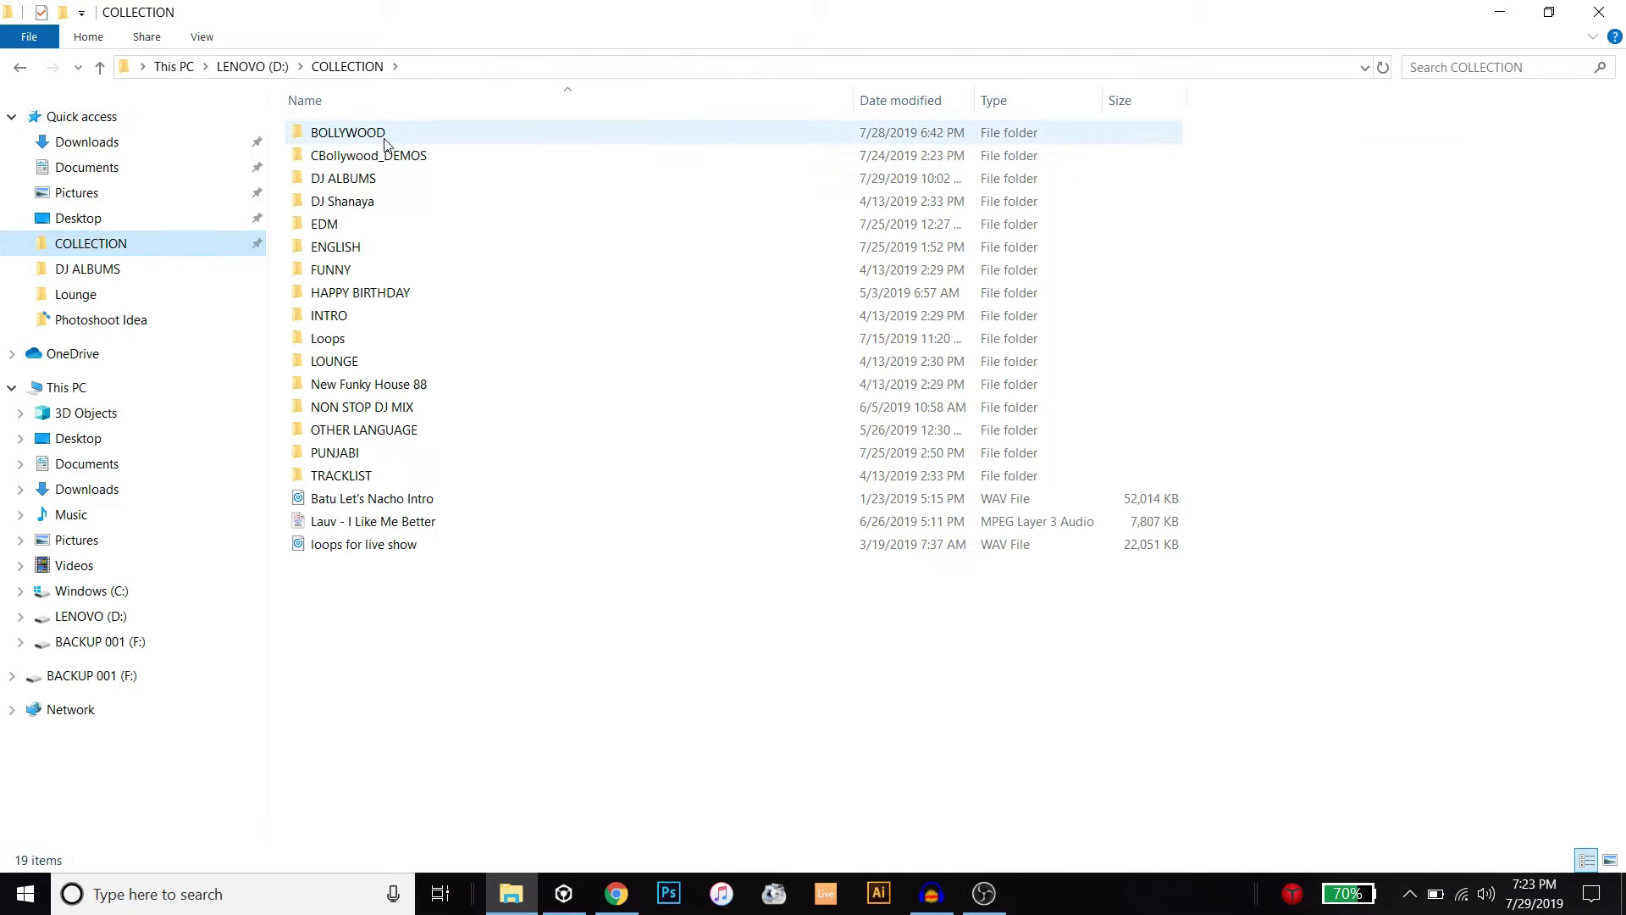
drag(321, 503, 677, 497)
Carry the Batu Let's Nacho Intro WAV back to rekordbox to import it into Untitled Playlist.
key(alt+Tab)
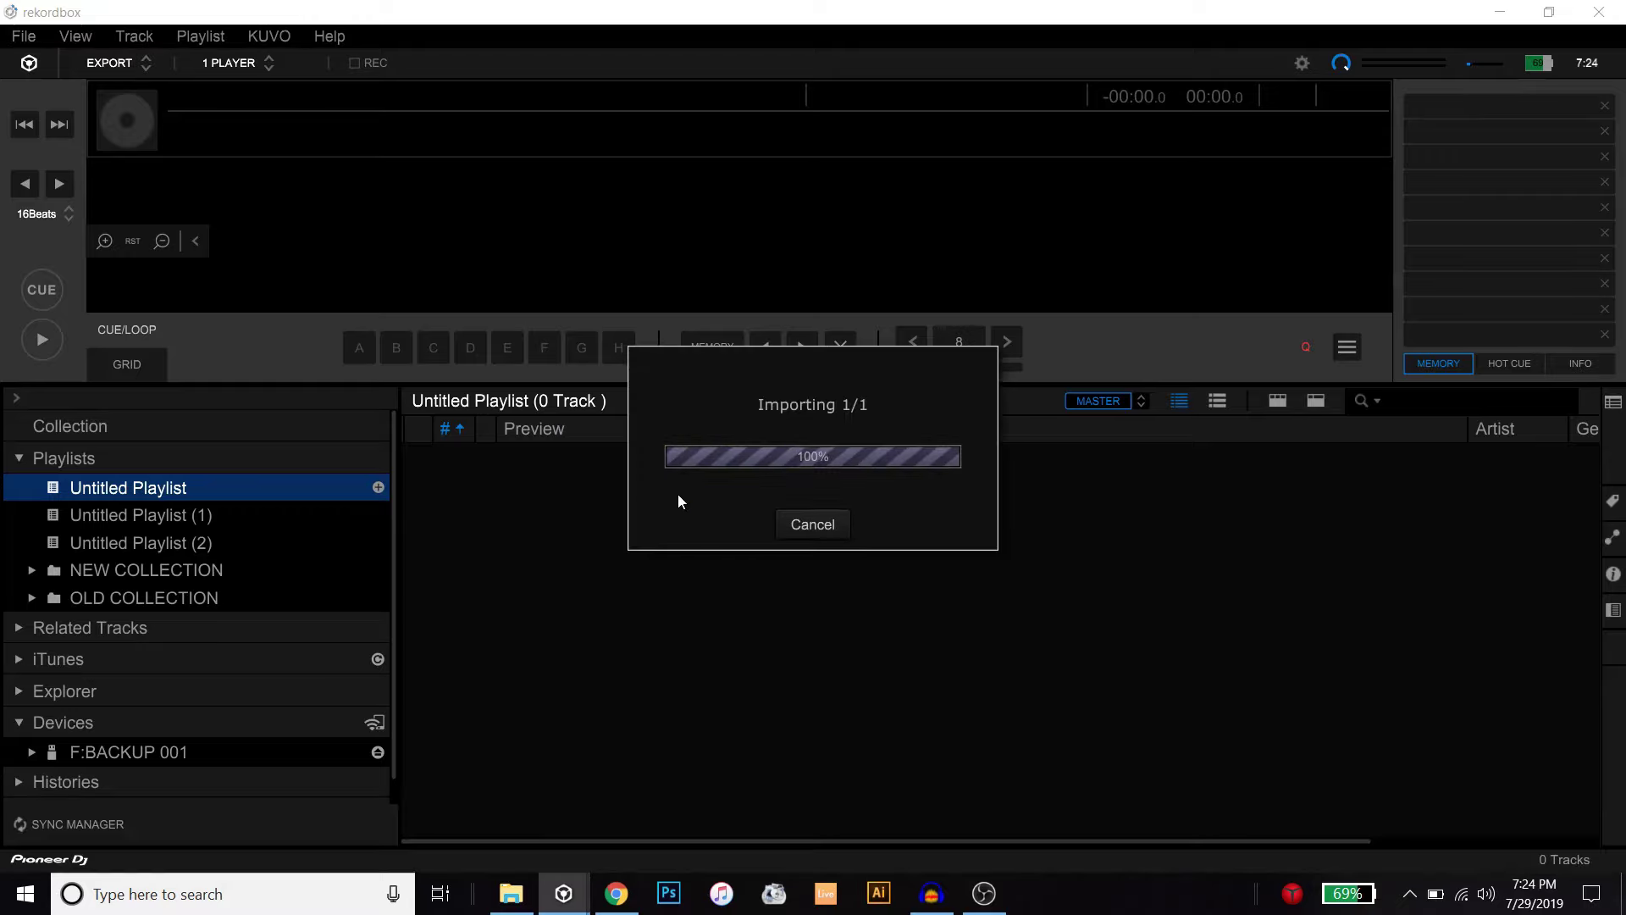